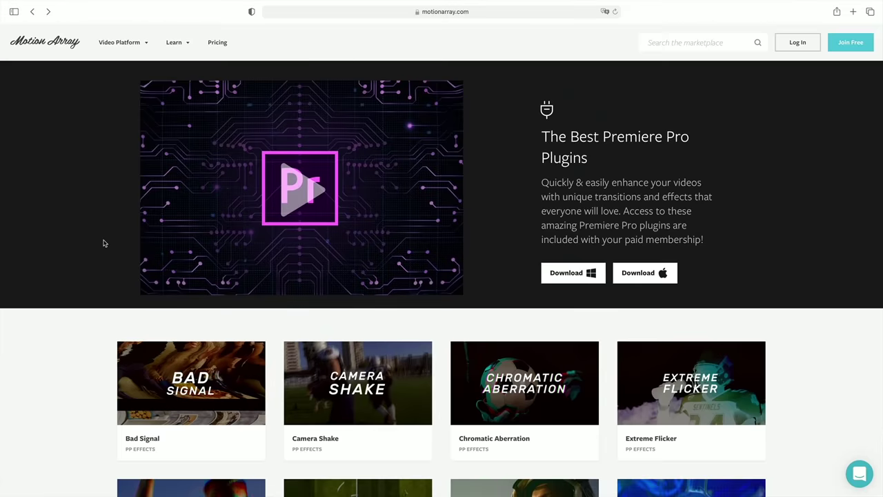
# Scroll down through the Motion Array plugin effects list
pyautogui.scroll(-5, 103, 243)
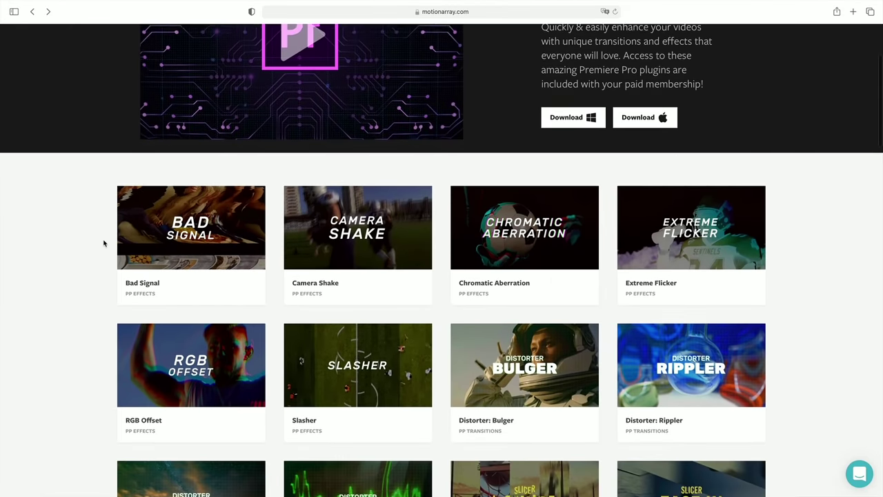
pyautogui.scroll(-8, 104, 243)
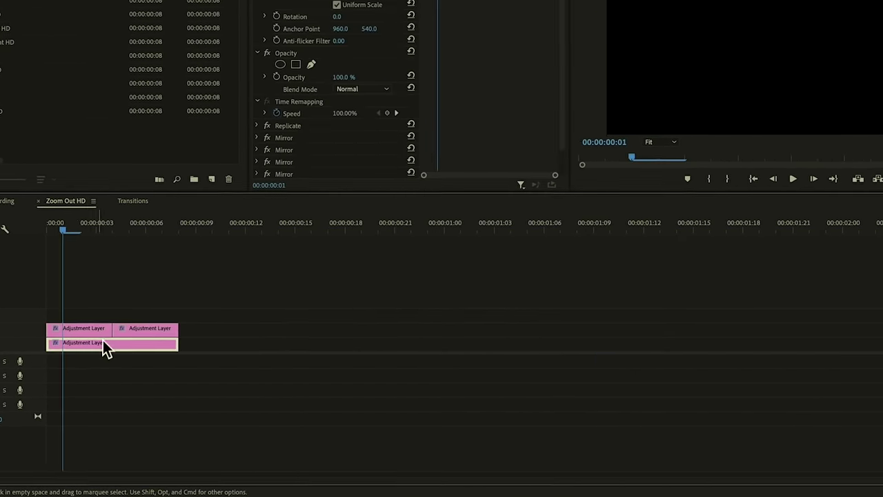
# Select the five stacked effects, place a Zoom In transition between the V1 clips, and play it
pyautogui.click(285, 124)
pyautogui.keyDown('shift'); pyautogui.click(286, 148); pyautogui.keyUp('shift')
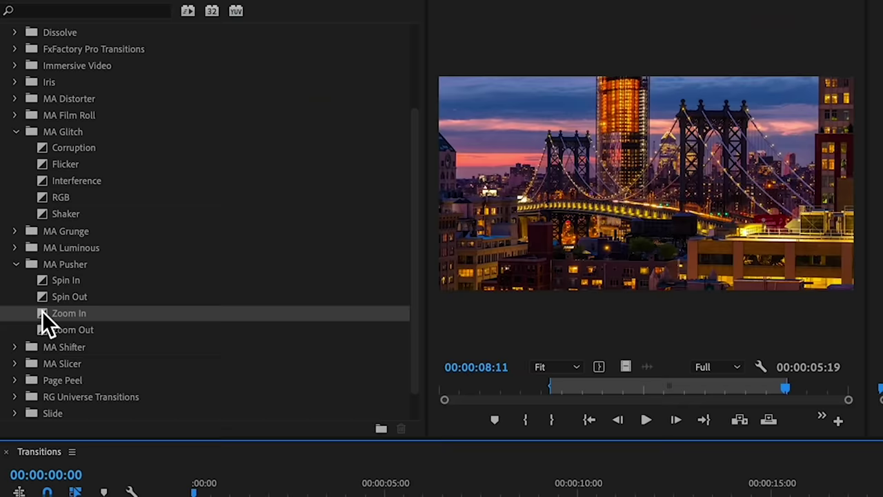
pyautogui.moveTo(42, 312); pyautogui.dragTo(342, 352)
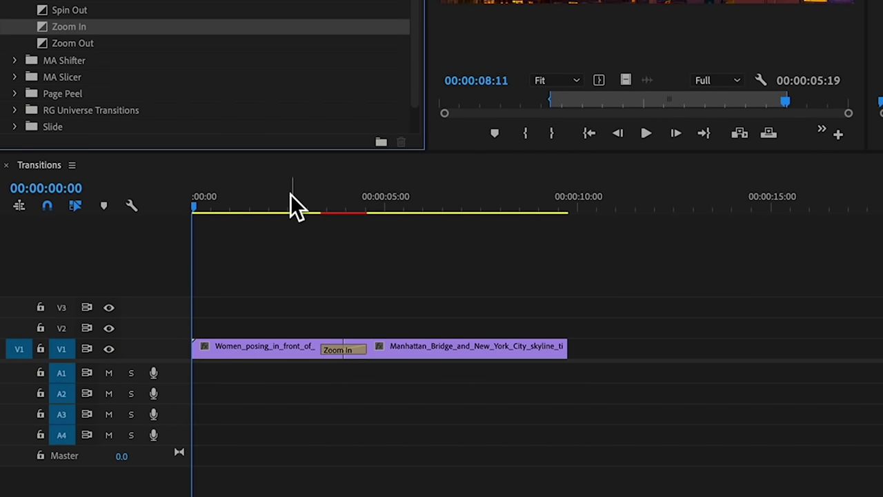
pyautogui.click(286, 205)
pyautogui.press('space')
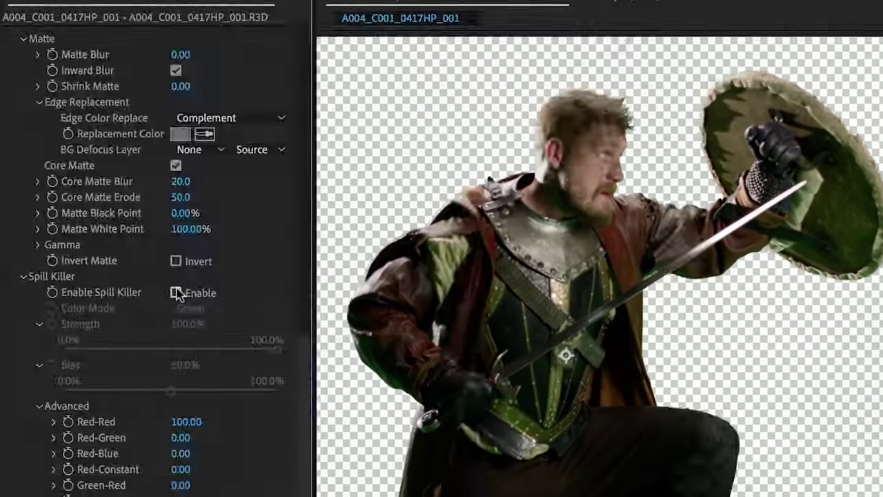
# Enable Spill Killer on the keyed knight, set Shrink Matte to 4.50, and clean the foreground matte
pyautogui.click(174, 291)
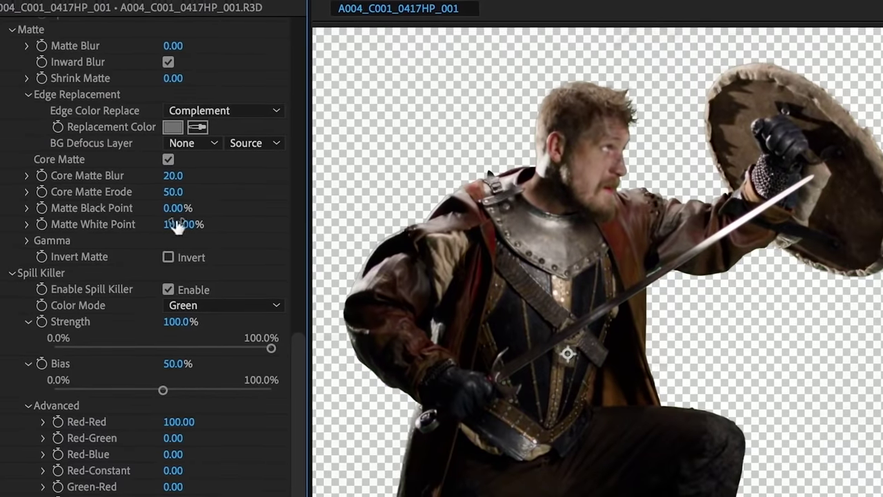
pyautogui.moveTo(171, 74); pyautogui.dragTo(218, 74)
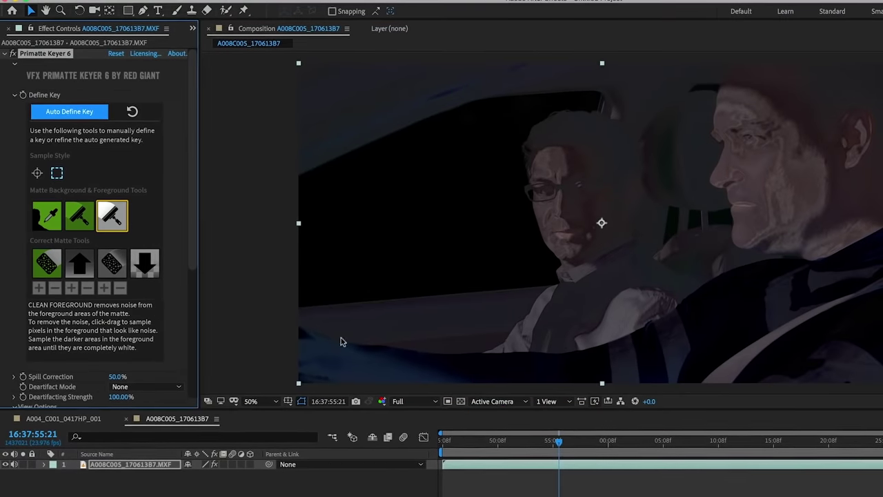
pyautogui.moveTo(543, 316); pyautogui.dragTo(844, 382)
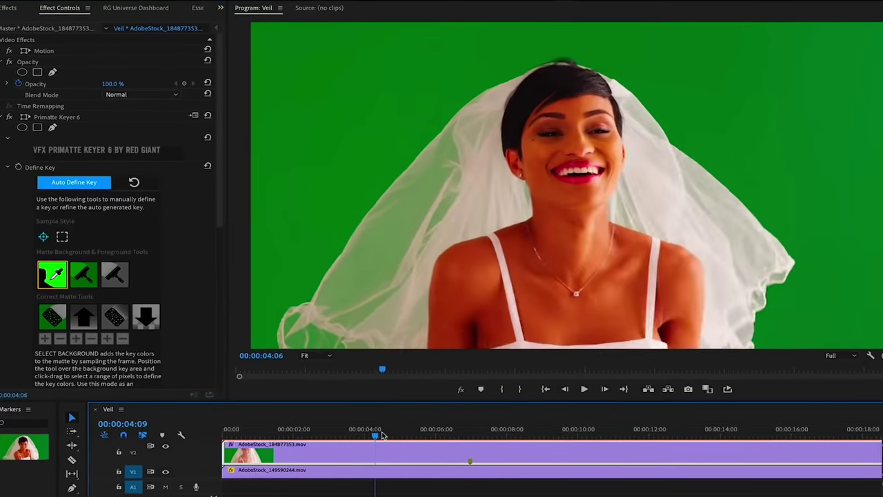
# Move to frame 00:00:04:18 and auto-key the green screen on the other shots, including the bride
pyautogui.moveTo(381, 432); pyautogui.dragTo(384, 433)
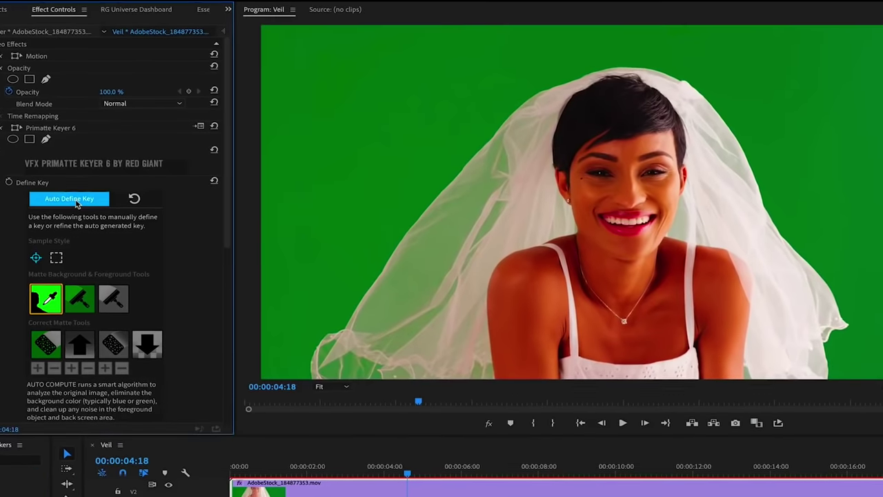
pyautogui.click(69, 198)
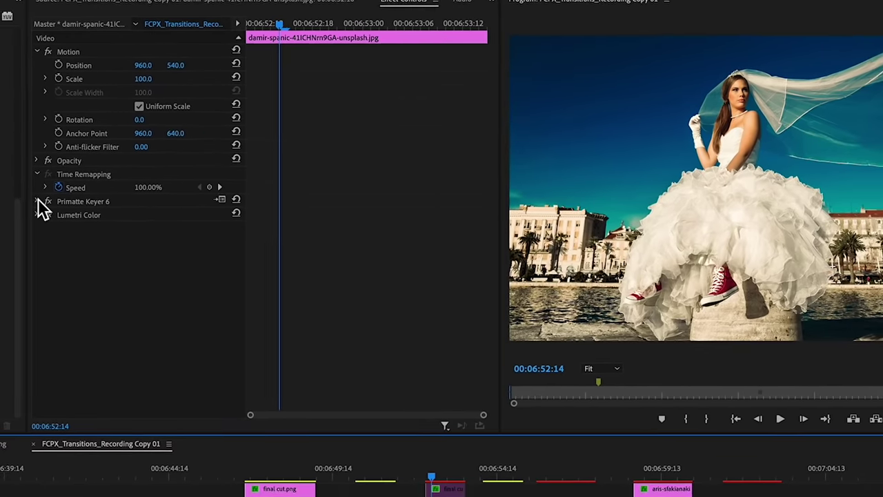
pyautogui.click(37, 201)
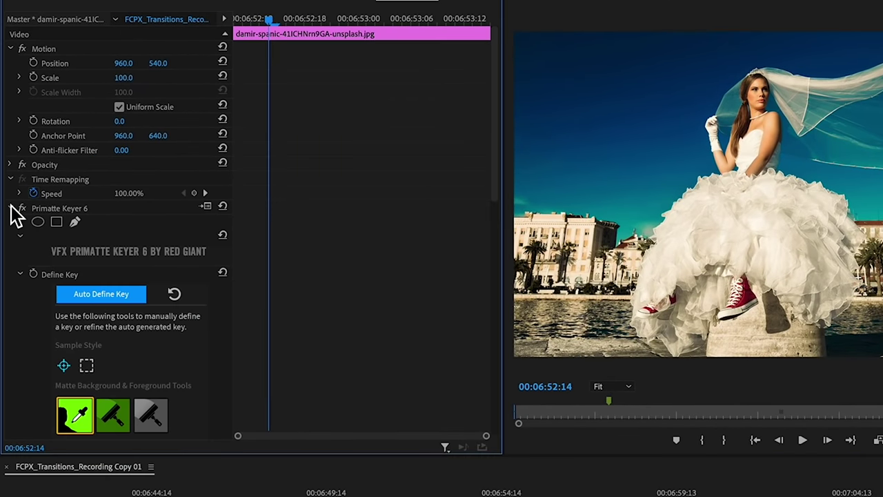
pyautogui.click(136, 295)
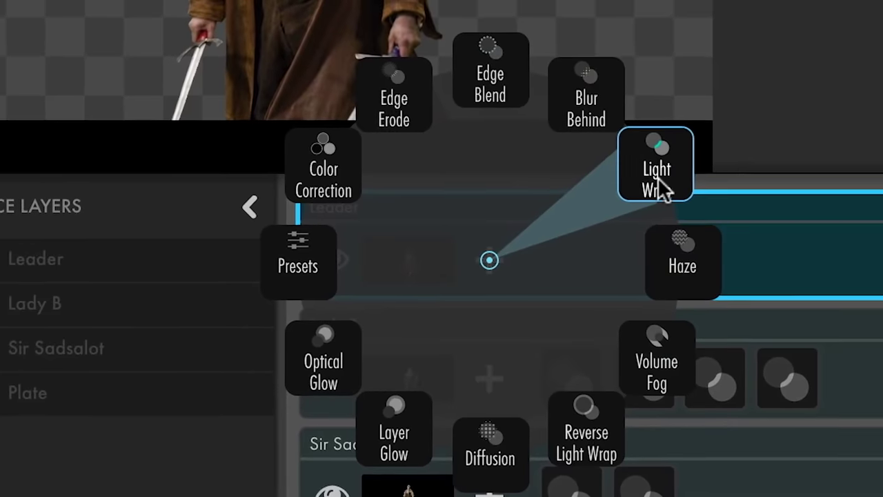
# Add Light Wrap to the Leader layer and apply the Explosion Core preset
pyautogui.click(661, 178)
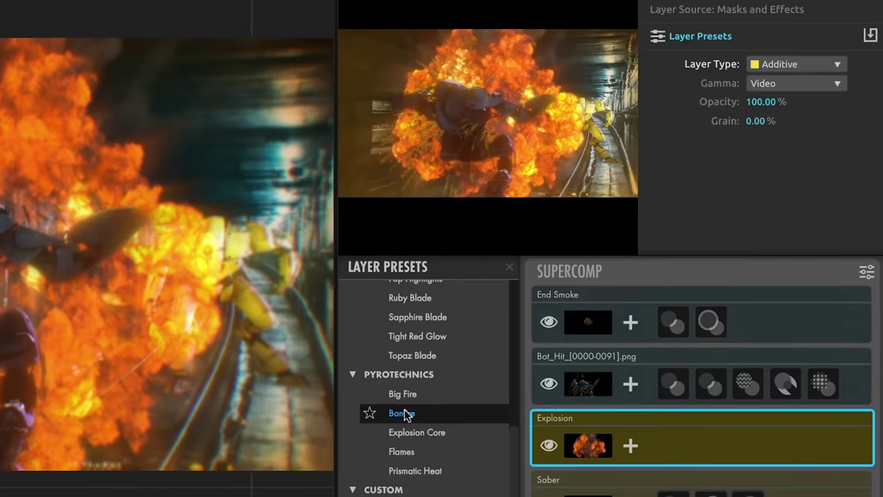
pyautogui.click(405, 434)
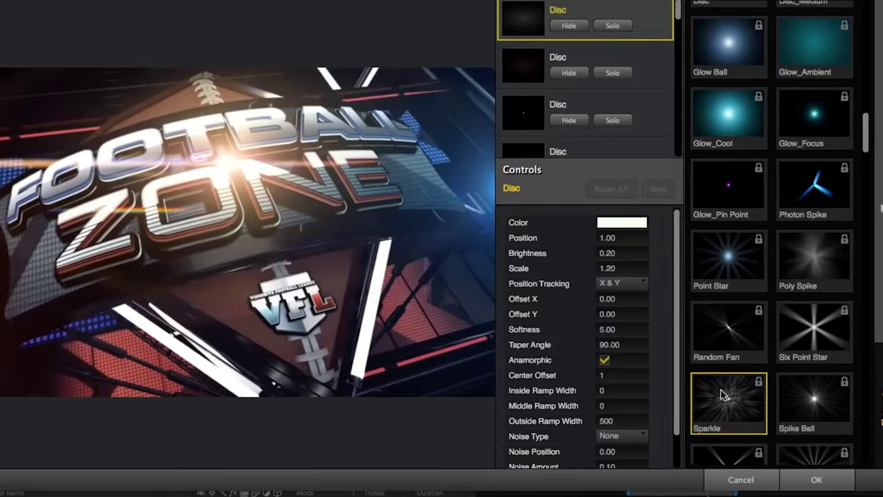
# Add a yellow Sparkle element, then build another flare from Glow Ball and Stripe elements
pyautogui.doubleClick(725, 394)
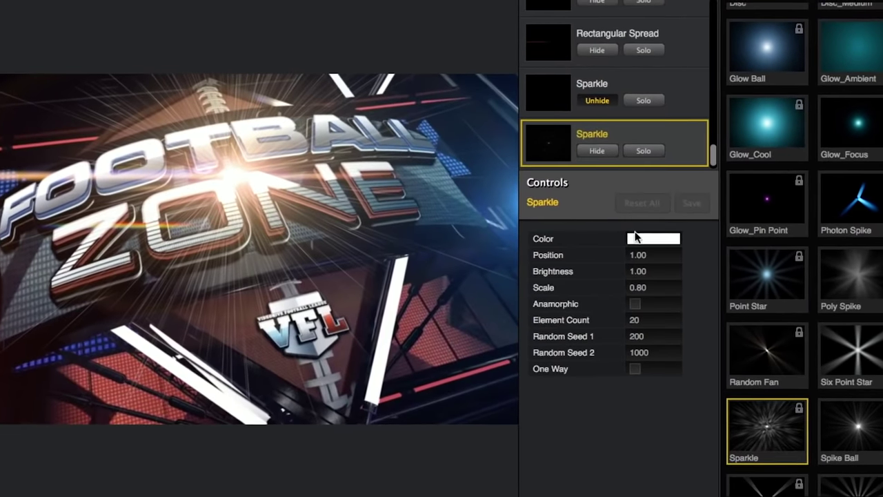
pyautogui.click(642, 237)
pyautogui.click(474, 272)
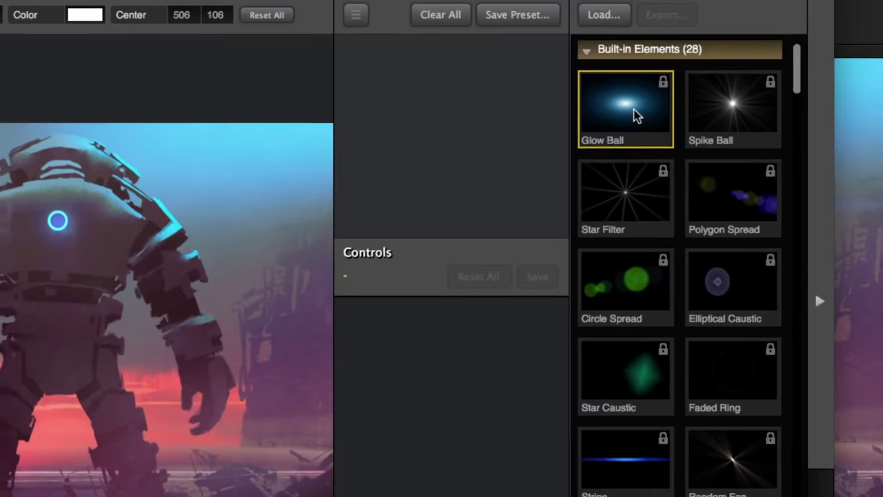
pyautogui.doubleClick(634, 115)
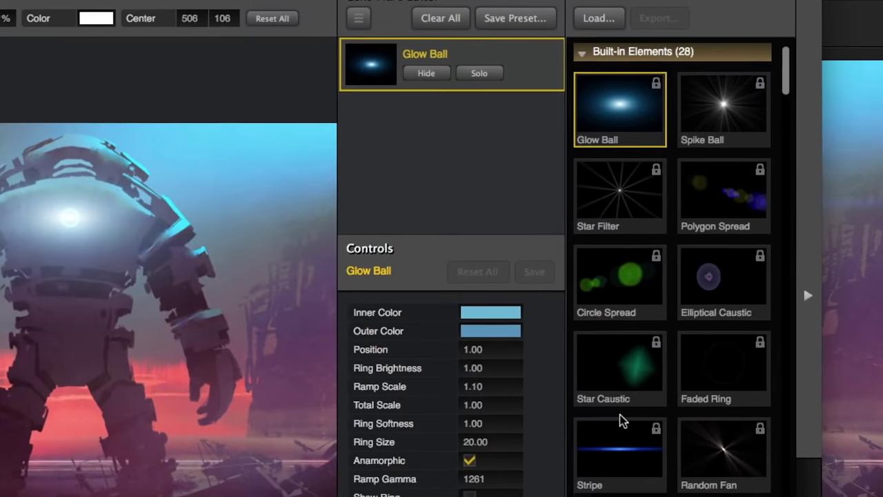
pyautogui.doubleClick(616, 440)
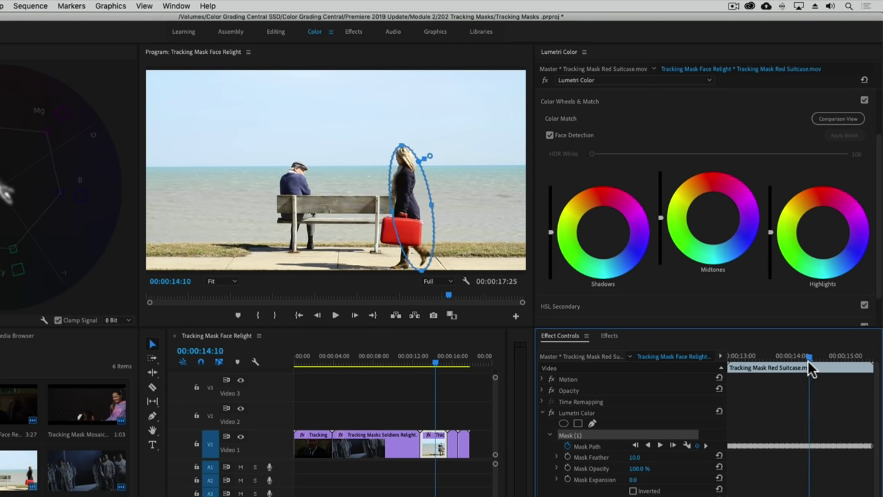
# Track the tie mask forward through the clip in mocha Pro, then expand the Lumetri Curves section
pyautogui.moveTo(734, 364); pyautogui.dragTo(728, 365)
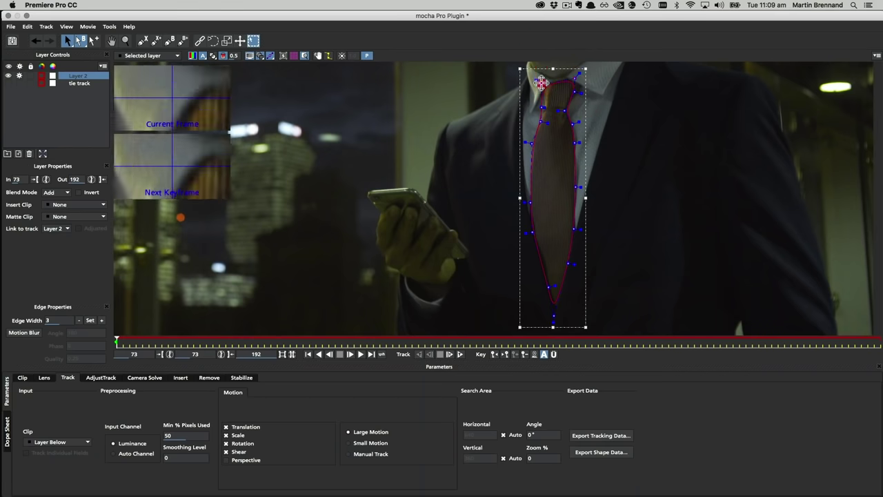
pyautogui.click(541, 83)
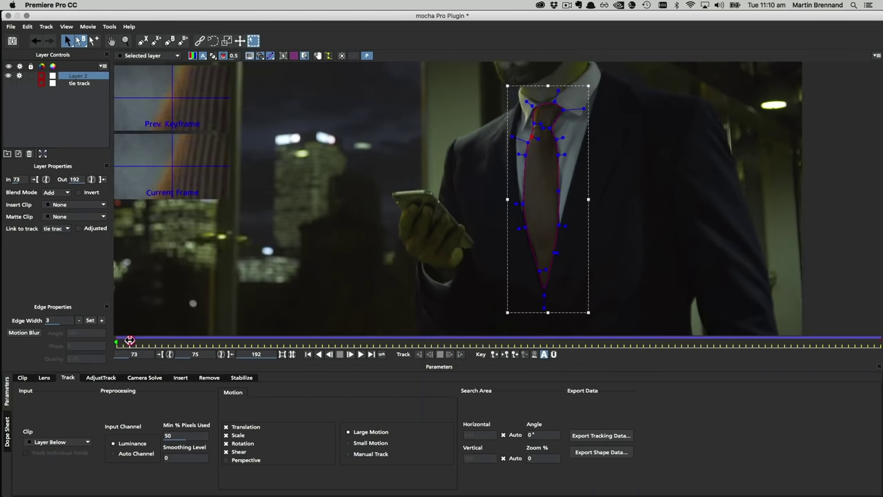
pyautogui.click(447, 354)
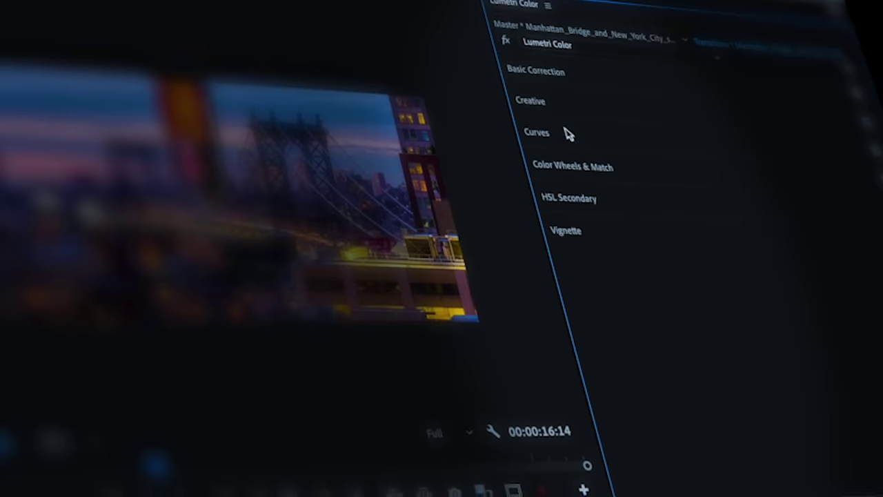
pyautogui.click(566, 133)
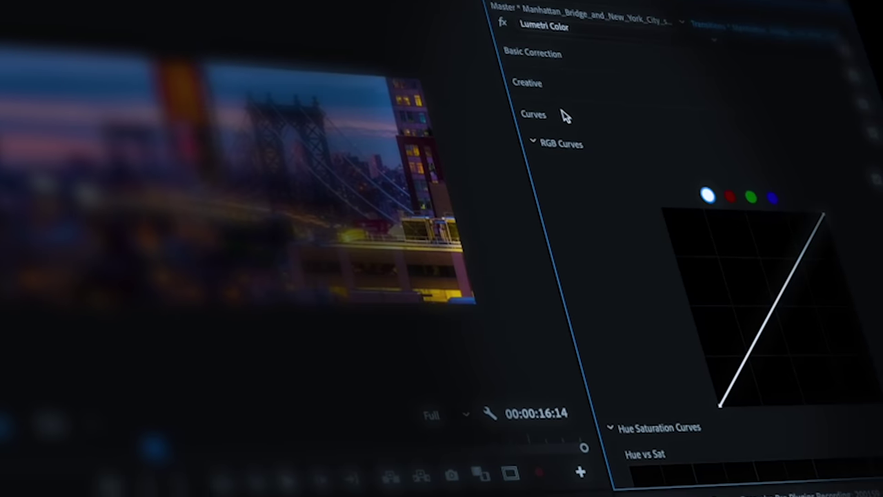
pyautogui.scroll(-5, 560, 90)
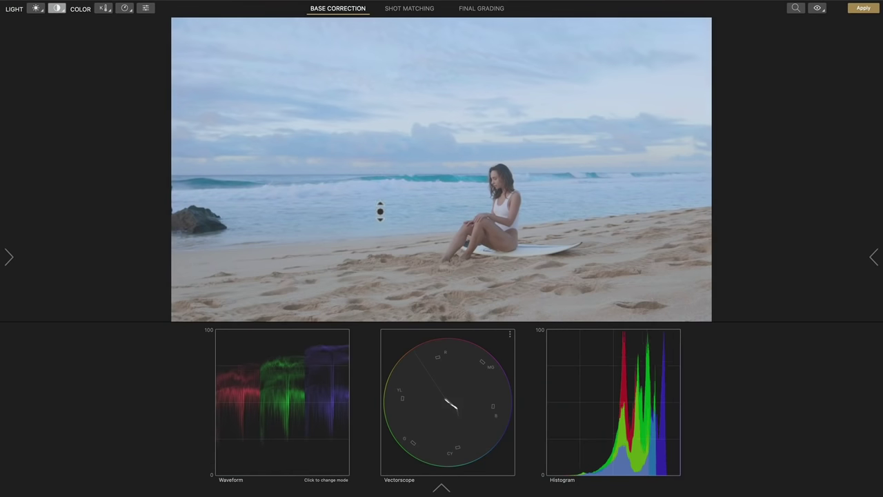
# Brighten and saturate the beach image, then raise the night portrait's contrast
pyautogui.moveTo(380, 212); pyautogui.dragTo(379, 194)
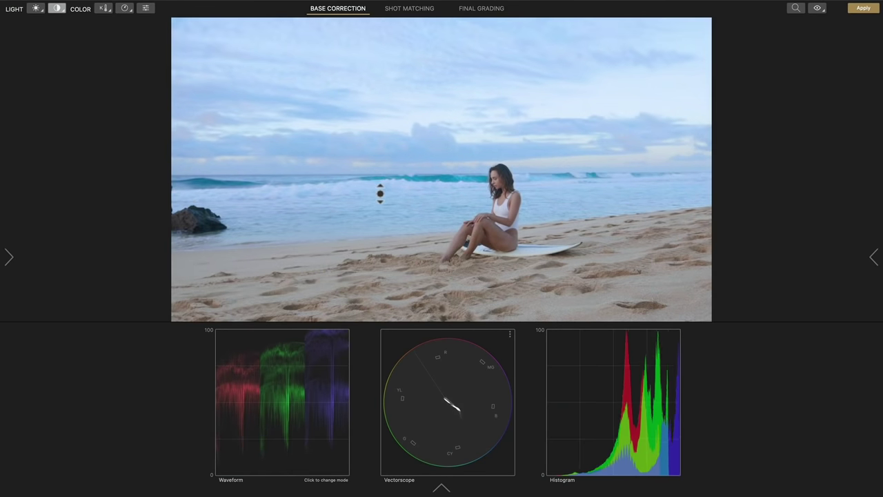
pyautogui.press('s')
pyautogui.moveTo(386, 253); pyautogui.dragTo(407, 202)
pyautogui.press('t')
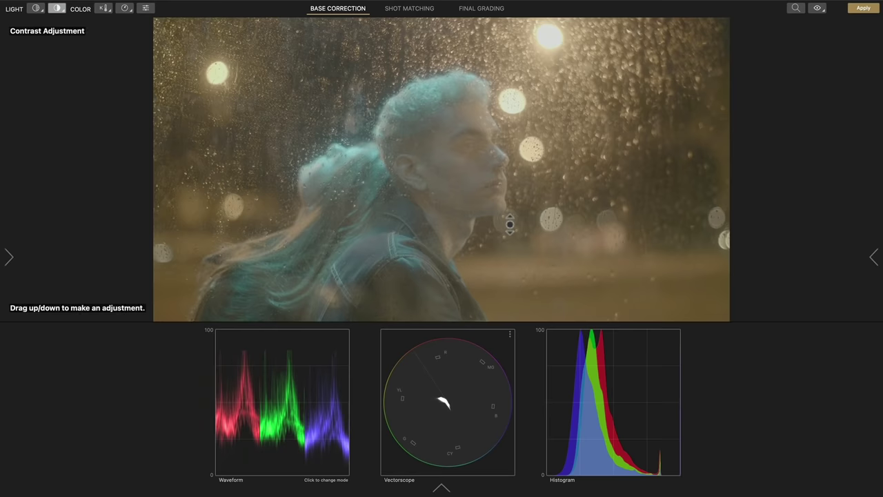
pyautogui.moveTo(508, 223); pyautogui.dragTo(511, 176)
# Shift warm tones to red-orange and sky toward turquoise-blue, brighten skin and pool water, Contrast ~70
pyautogui.press('h')
pyautogui.moveTo(520, 100); pyautogui.dragTo(522, 87)
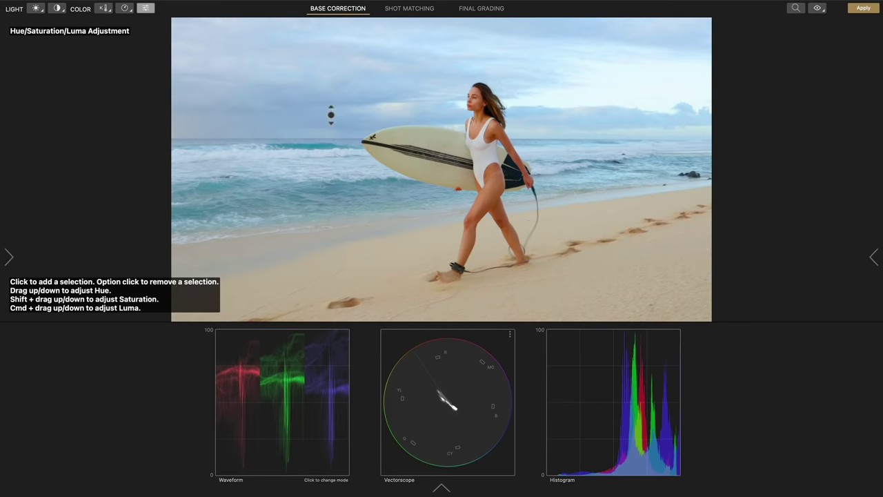
pyautogui.moveTo(331, 83); pyautogui.dragTo(330, 101)
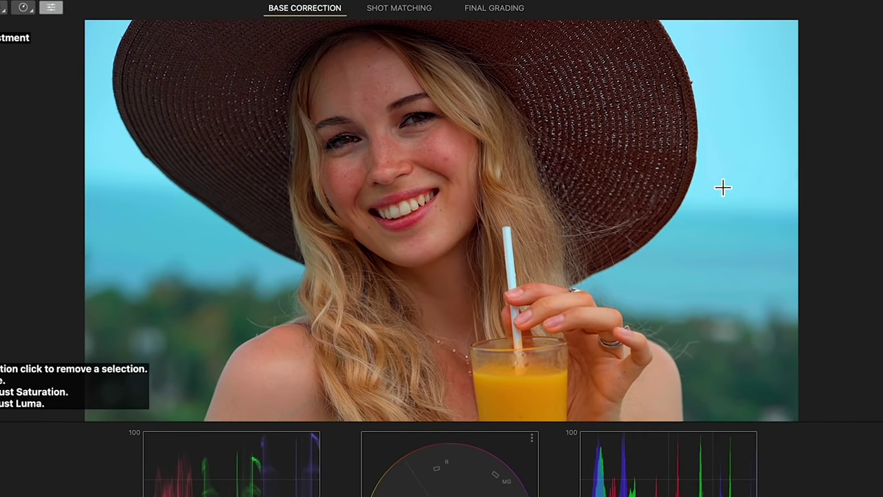
pyautogui.moveTo(724, 187); pyautogui.dragTo(721, 211)
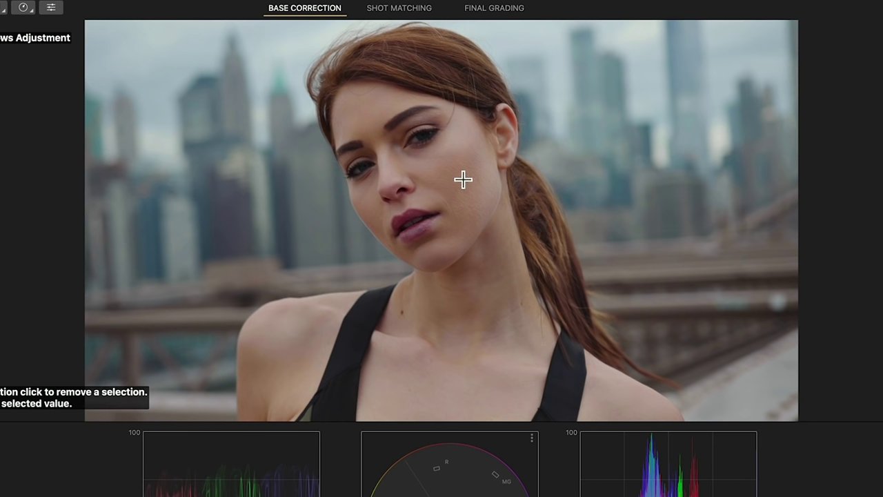
pyautogui.moveTo(464, 180); pyautogui.dragTo(464, 168)
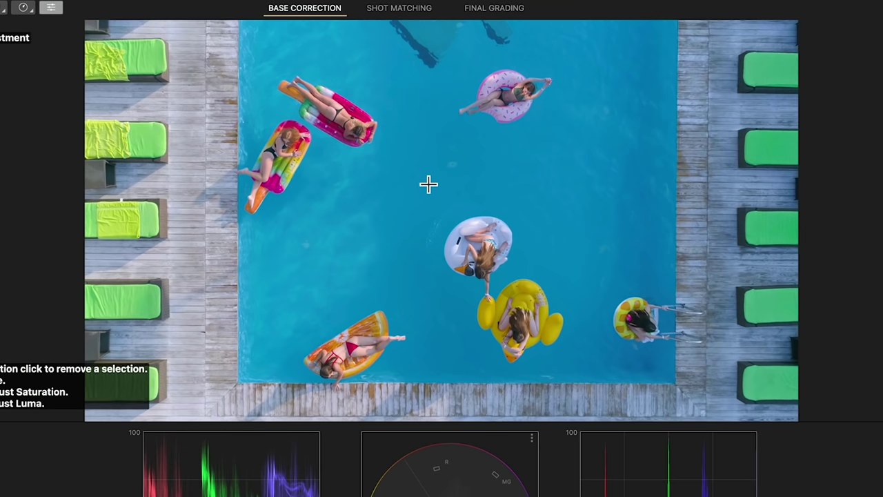
pyautogui.moveTo(429, 185); pyautogui.dragTo(430, 145)
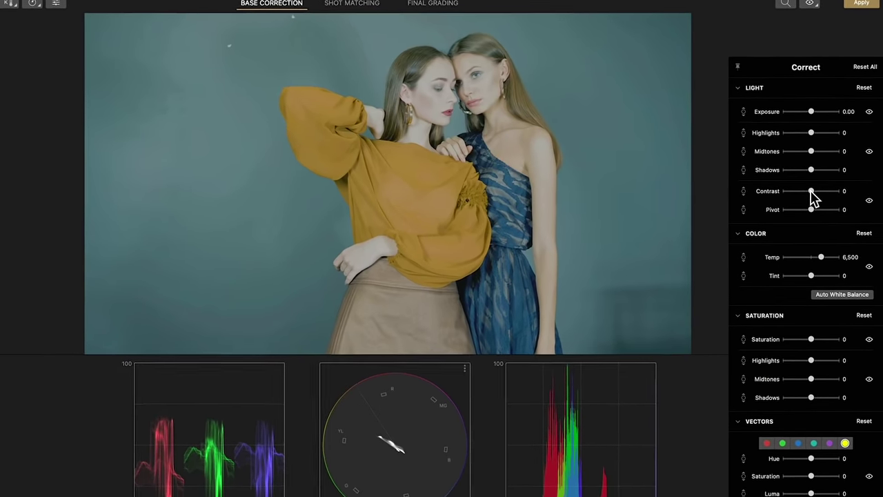
pyautogui.moveTo(813, 197); pyautogui.dragTo(763, 252)
# Lower Pivot and Midtones, then copy the hero correction and apply it to the whole group
pyautogui.moveTo(787, 177); pyautogui.dragTo(765, 181)
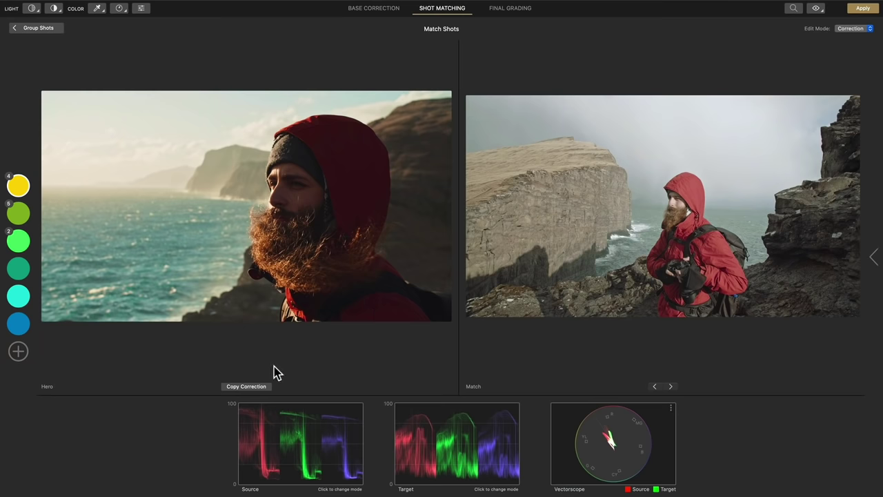
pyautogui.click(247, 386)
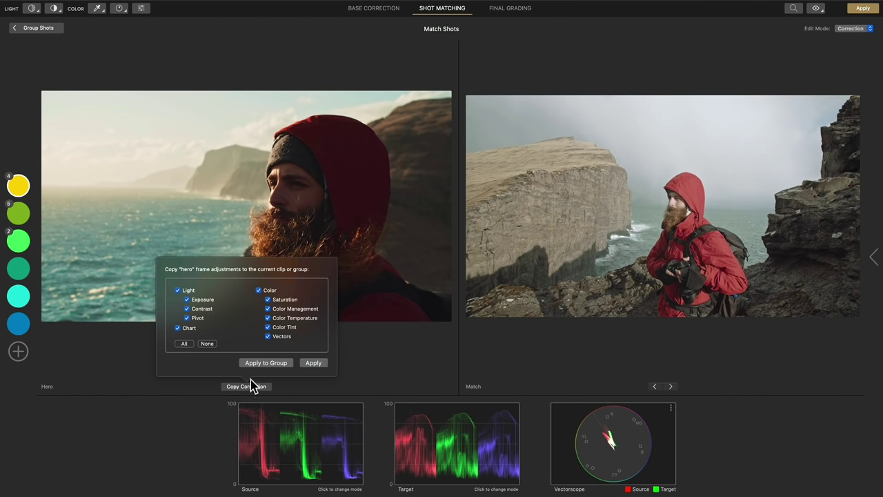
pyautogui.click(264, 363)
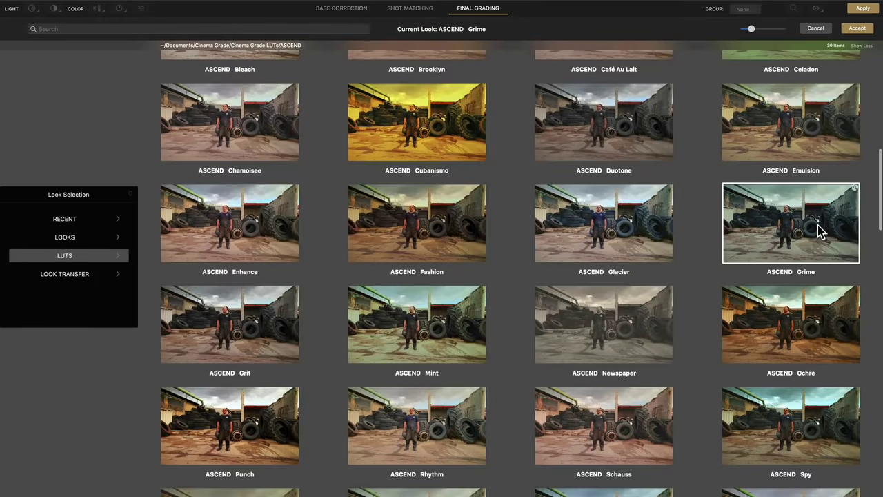
# Accept the ASCEND Grime look, browse LUTs, then match the horse clip to the reference grade
pyautogui.click(851, 28)
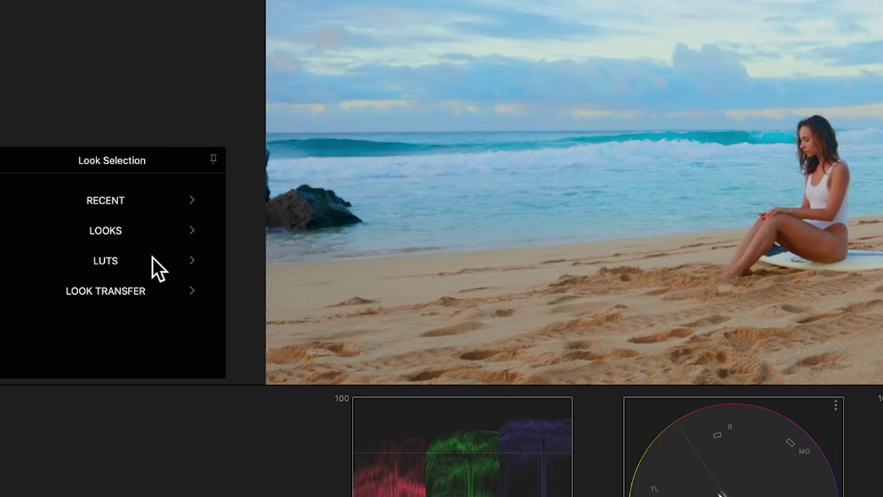
pyautogui.click(156, 263)
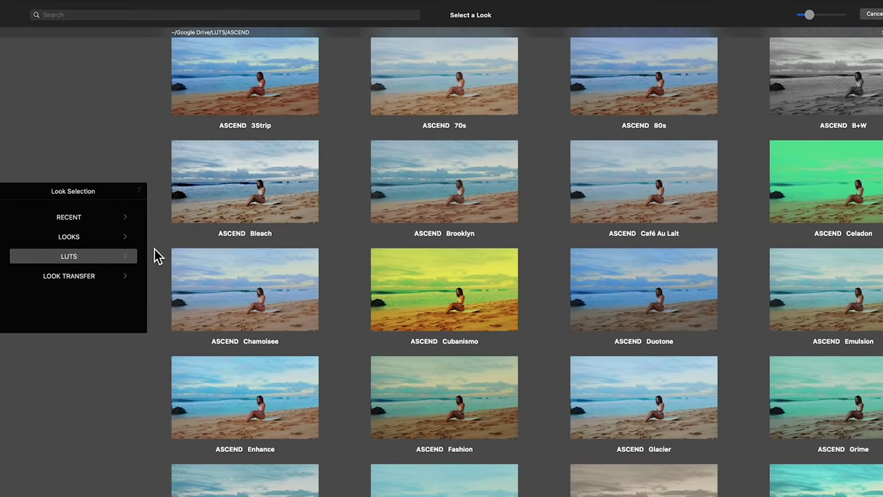
pyautogui.scroll(-5, 194, 249)
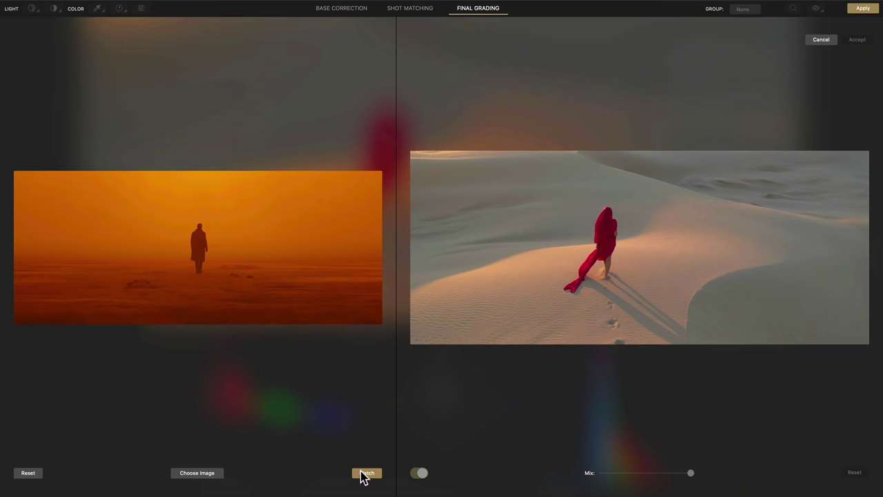
pyautogui.click(365, 475)
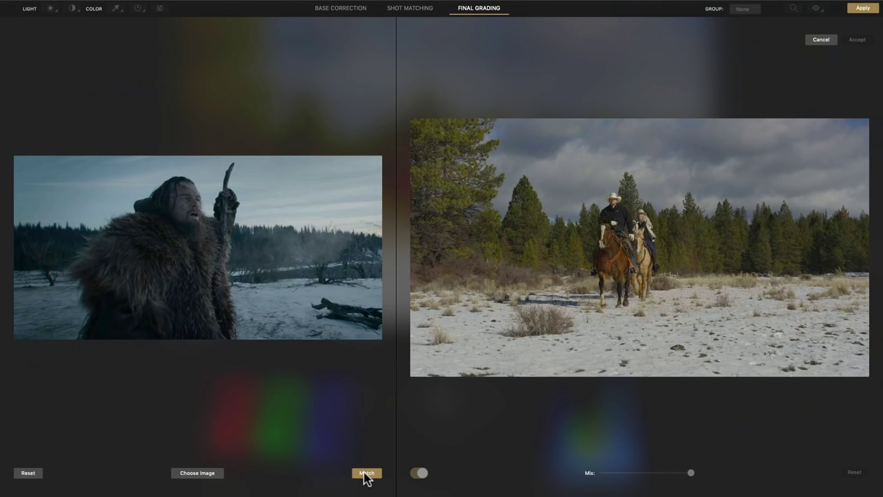
pyautogui.click(366, 476)
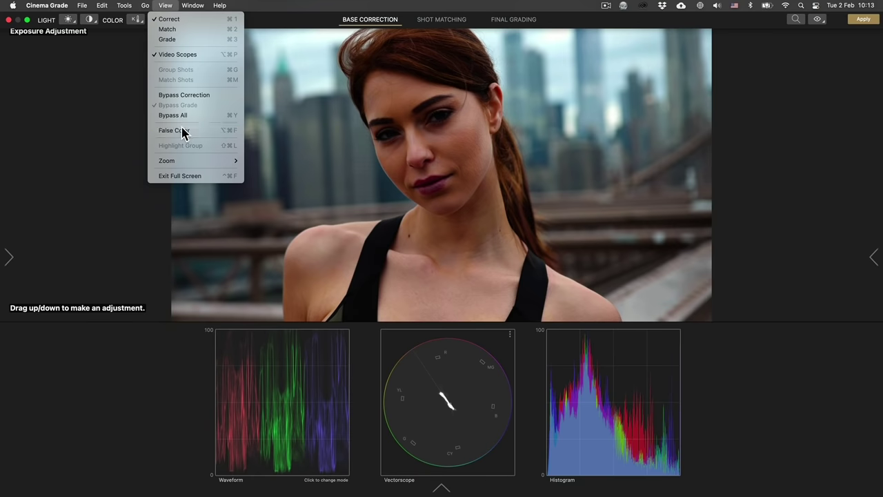
# With False Color on, brighten the face tones and darken the sampled tonal range
pyautogui.click(174, 131)
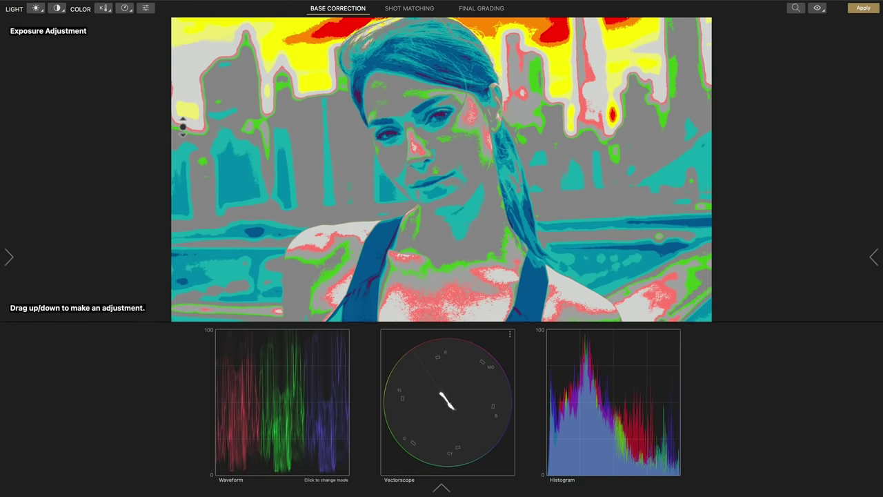
pyautogui.press('h')
pyautogui.moveTo(445, 155); pyautogui.dragTo(444, 114)
pyautogui.moveTo(345, 26); pyautogui.dragTo(319, 33)
# Turn off False Color, fit the chart overlay to the colour checker, and match colours
pyautogui.click(165, 5)
pyautogui.click(168, 131)
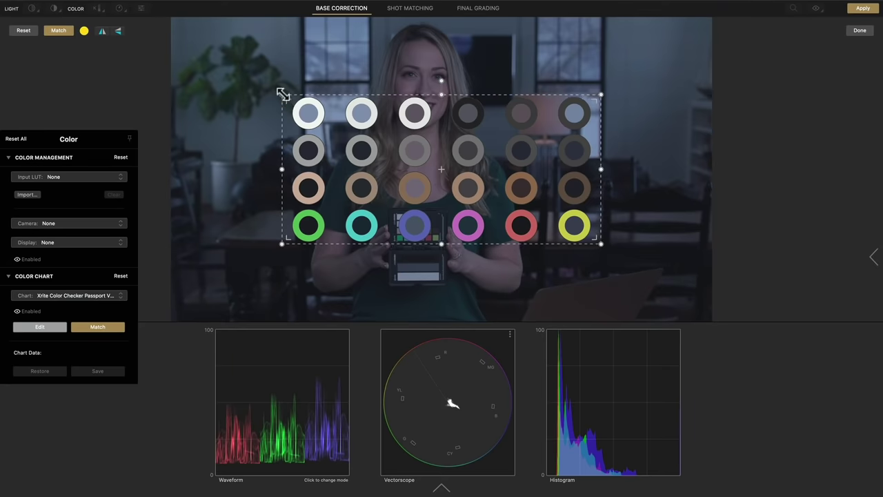
pyautogui.moveTo(282, 93); pyautogui.dragTo(523, 193)
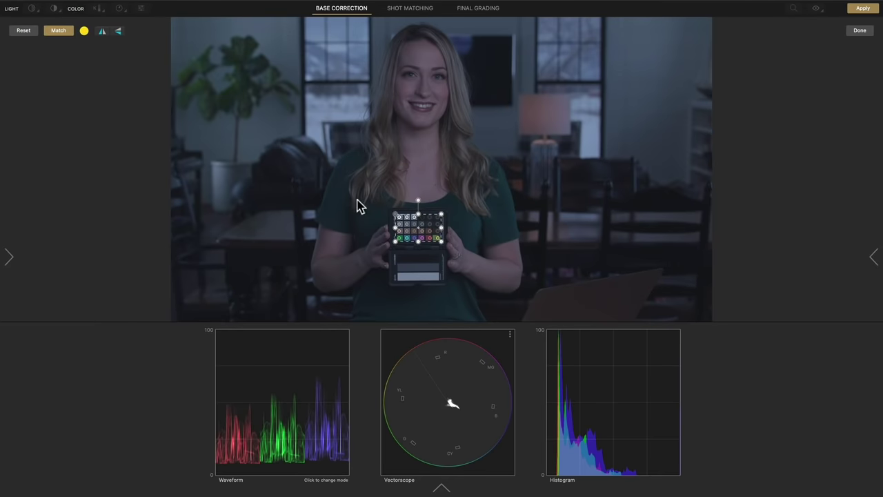
pyautogui.click(63, 33)
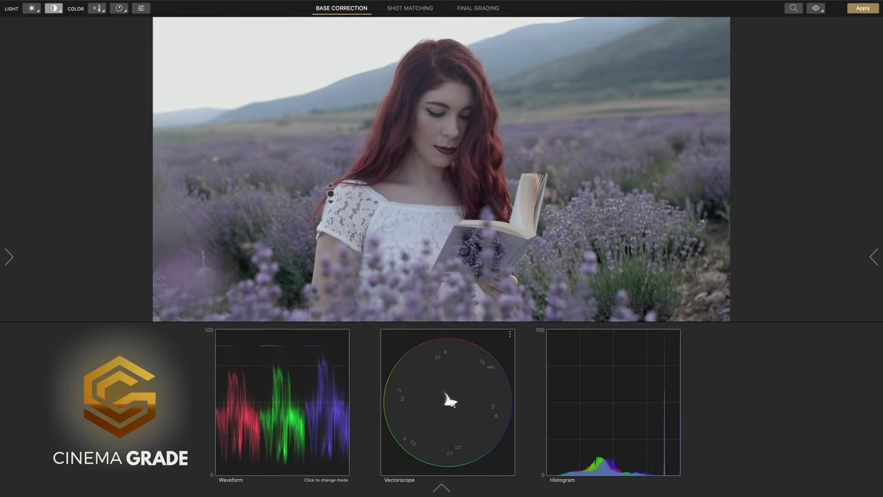
# Warm the lavender-field hero shot's colour temperature and copy its correction to the match clip's group
pyautogui.press('t')
pyautogui.moveTo(386, 166); pyautogui.dragTo(387, 139)
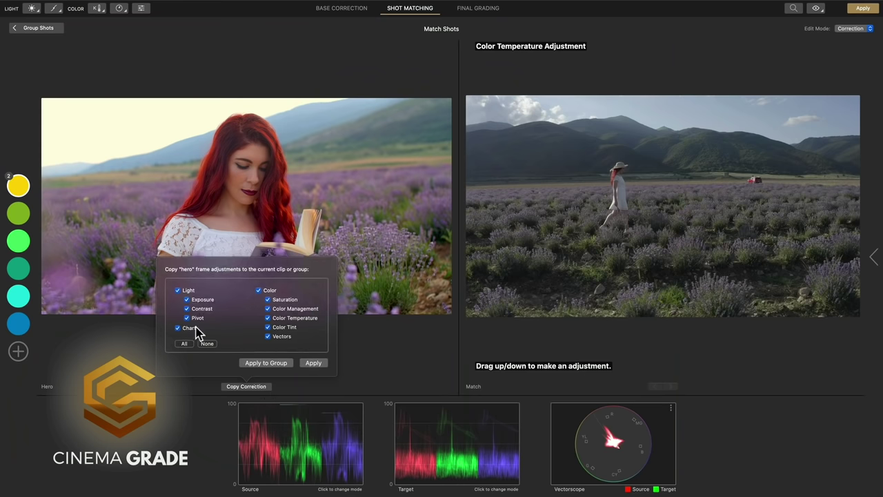
pyautogui.click(256, 364)
pyautogui.moveTo(555, 219)
pyautogui.mouseDown()
pyautogui.moveTo(555, 210)
pyautogui.moveTo(556, 243)
pyautogui.mouseUp()
pyautogui.press('Tab')
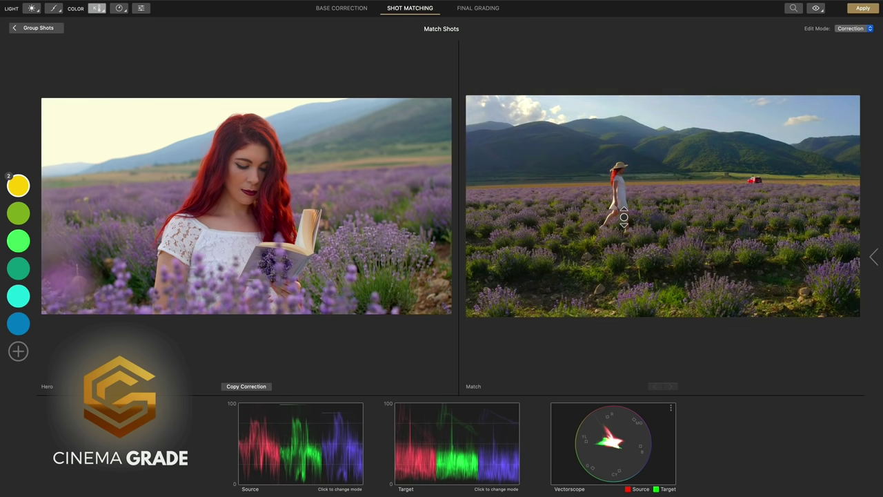